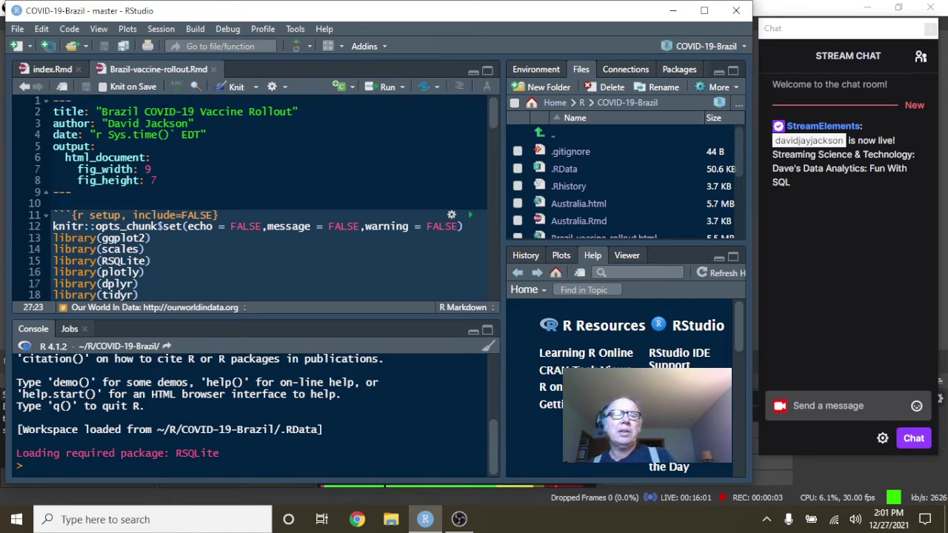
- Knit Brazil-vaccine-rollout.Rmd to HTML
click(241, 95)
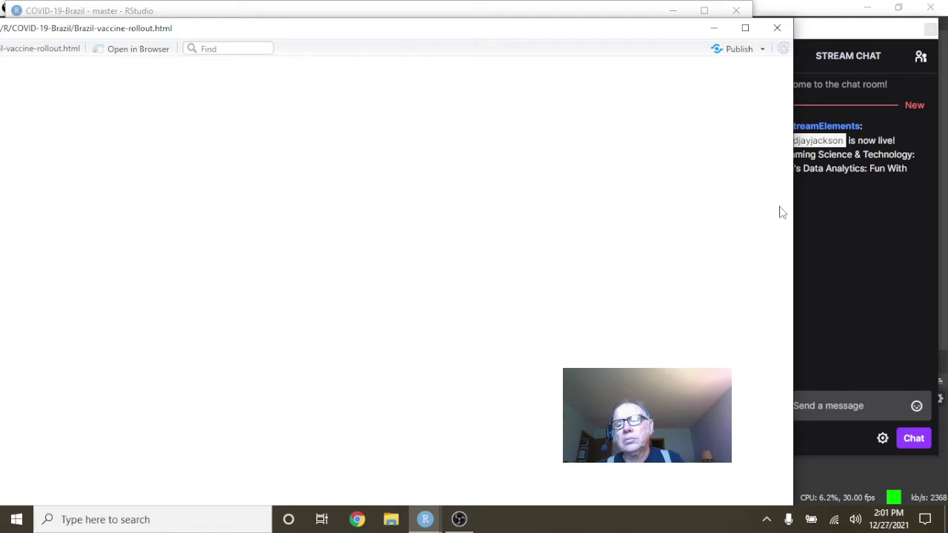
- Narrow the preview window and scroll through the first vaccination-percentage charts, reading values
drag(791, 210, 755, 205)
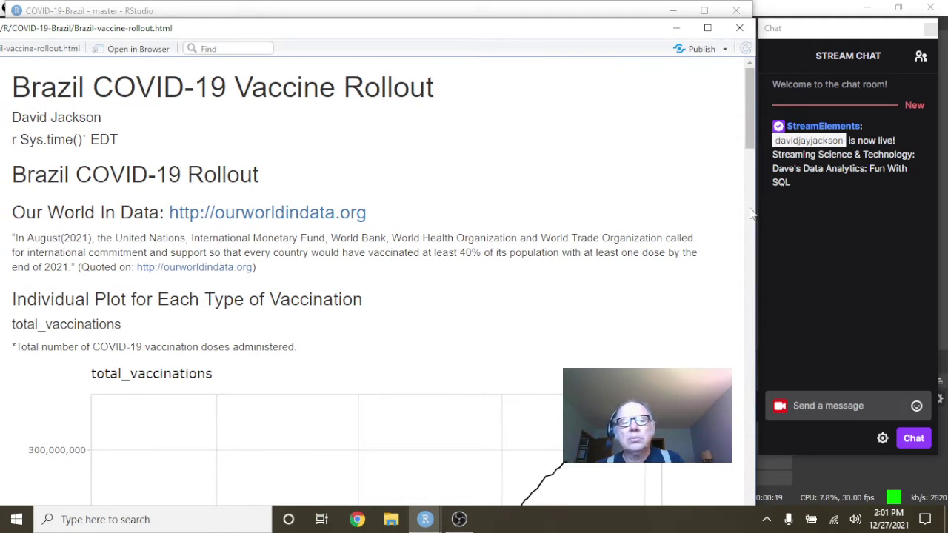
scroll(367, 189, down, 1)
scroll(366, 185, down, 4)
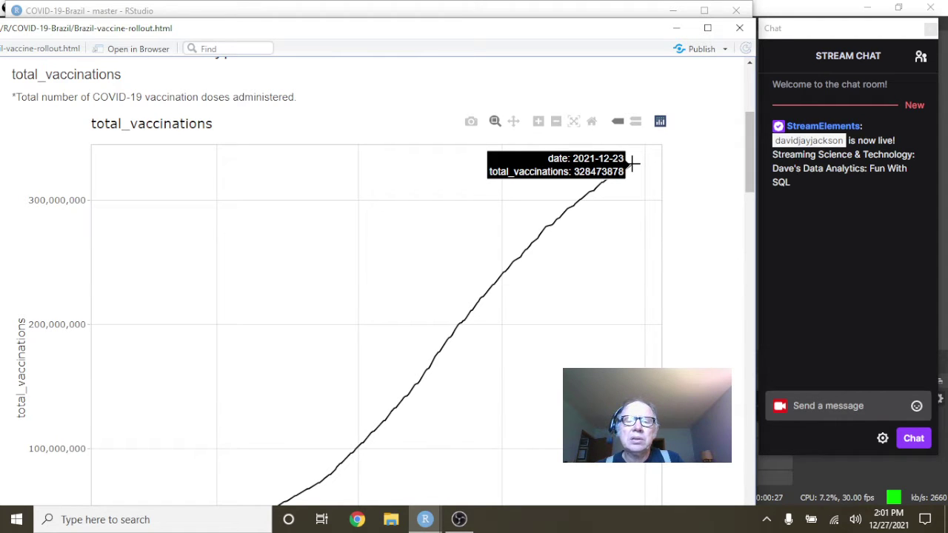
scroll(633, 165, down, 5)
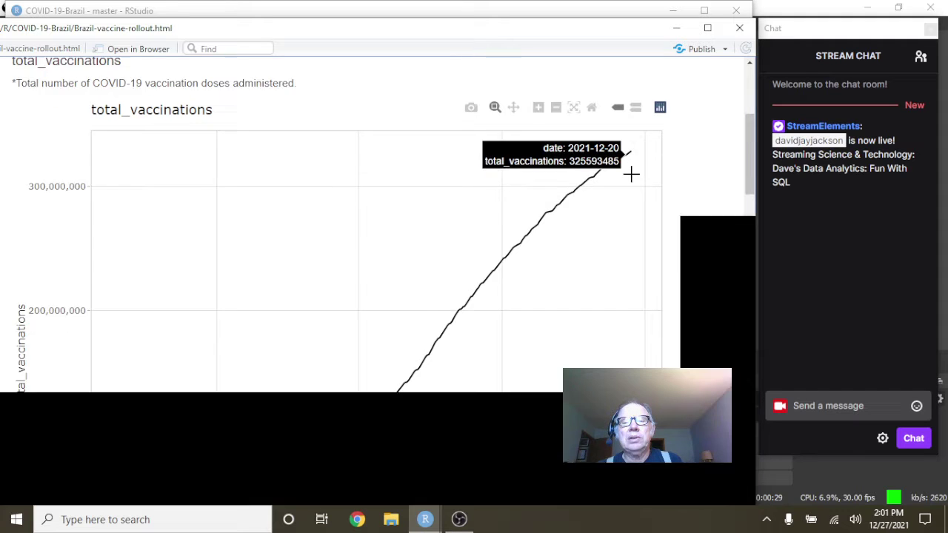
scroll(633, 179, down, 2)
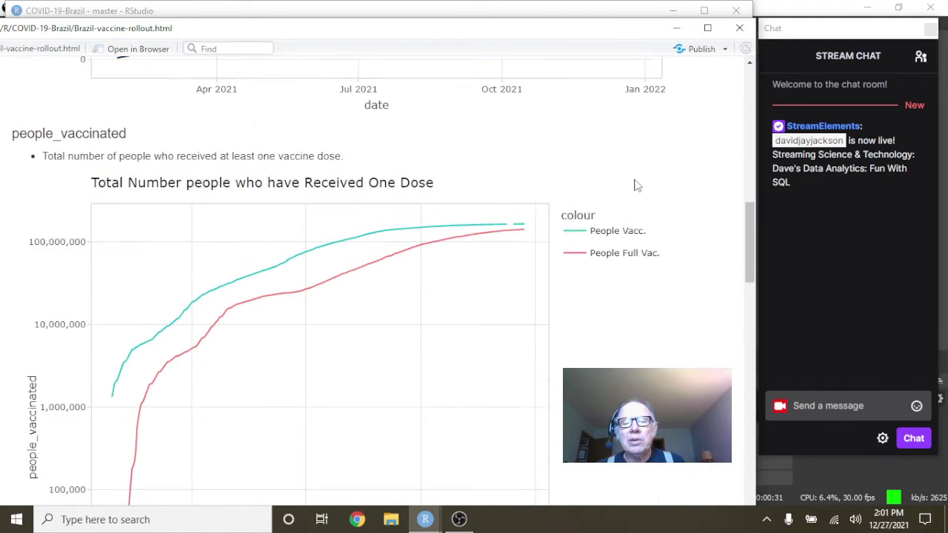
mouse_move(523, 191)
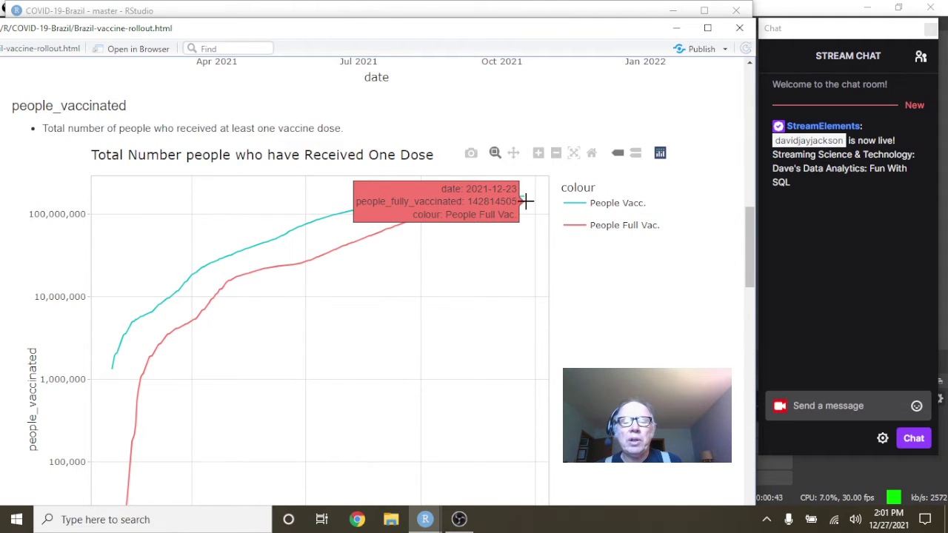
- Scroll through the remaining vaccination charts and close the rollout preview window
scroll(525, 204, down, 10)
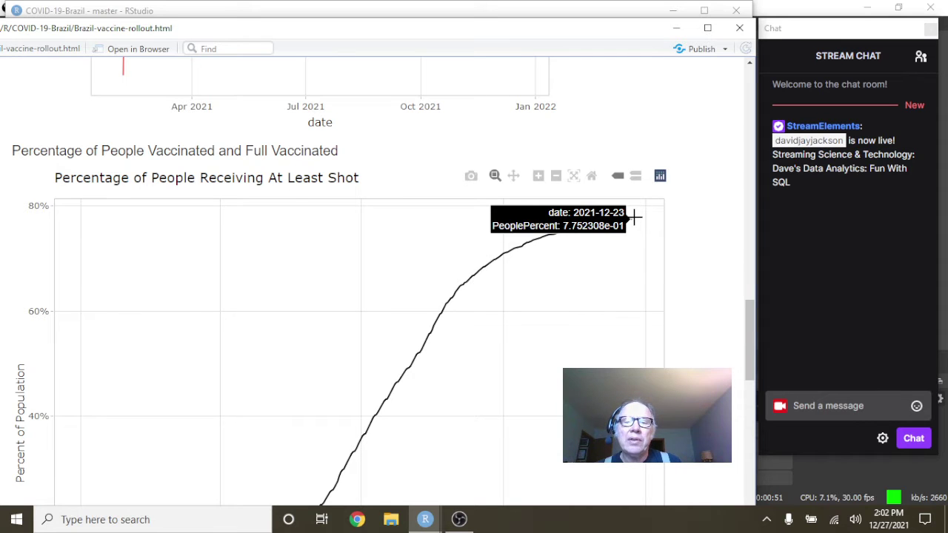
scroll(618, 344, down, 2)
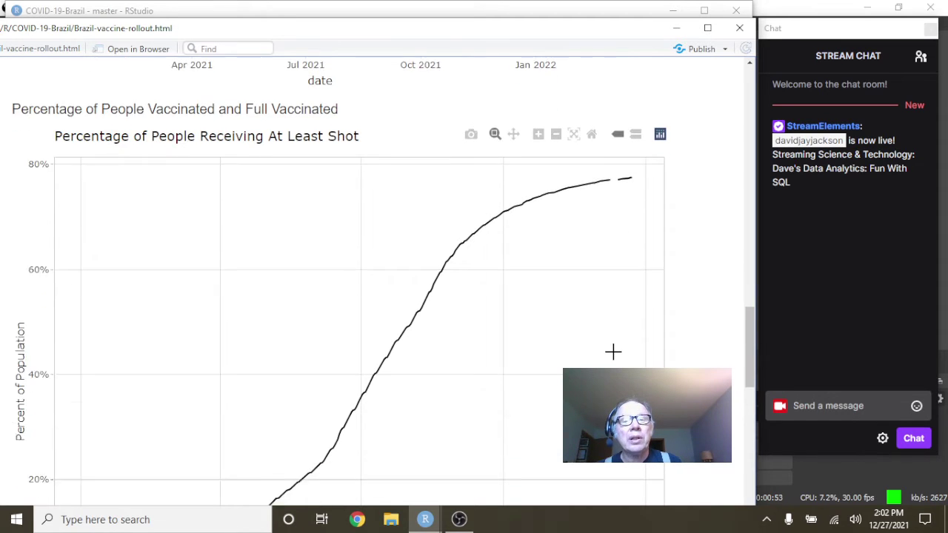
scroll(613, 353, down, 5)
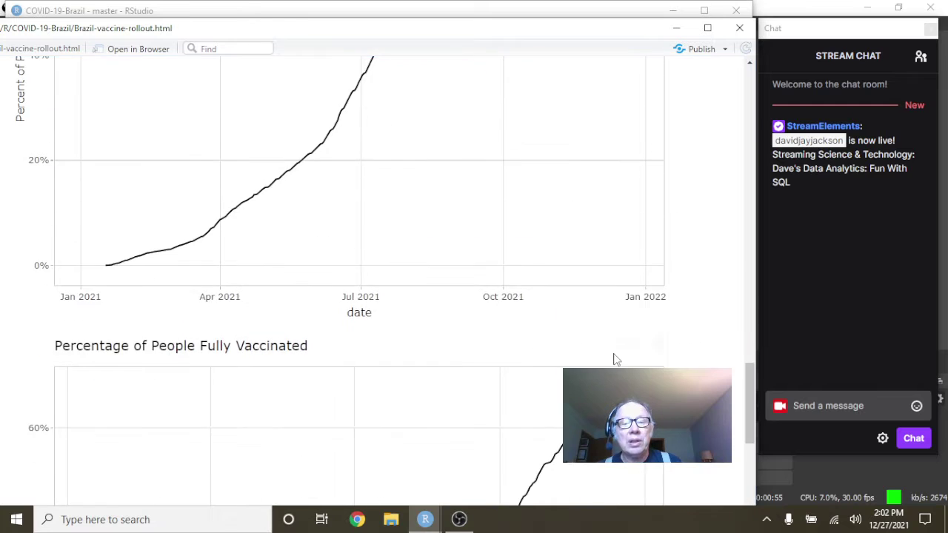
scroll(630, 320, down, 1)
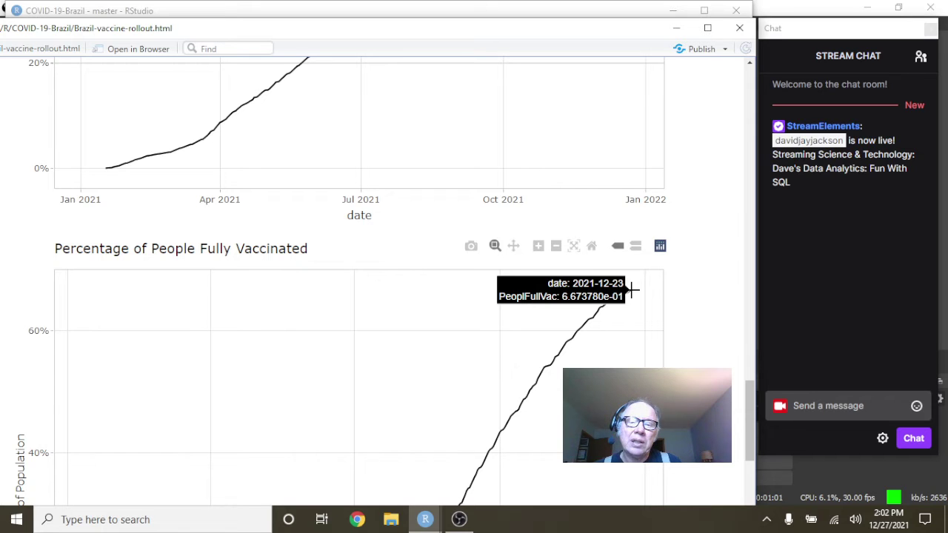
scroll(630, 290, down, 1)
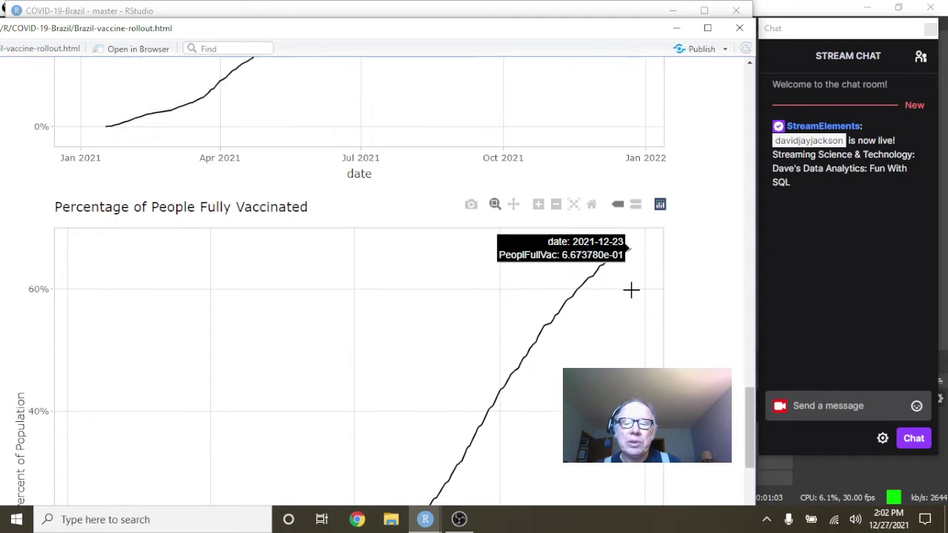
click(739, 28)
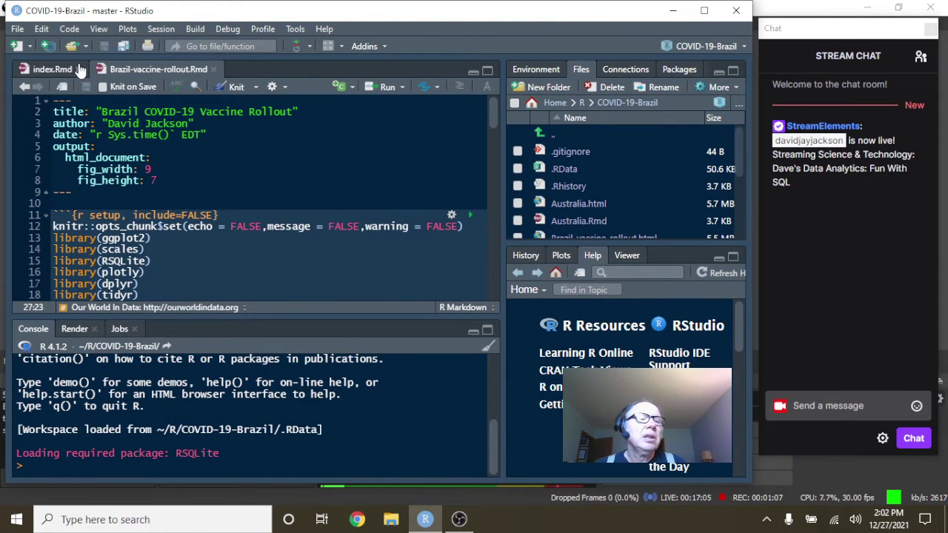
- Knit index.Rmd into the 'Brazil: Battle With COVID-19' HTML page
click(66, 69)
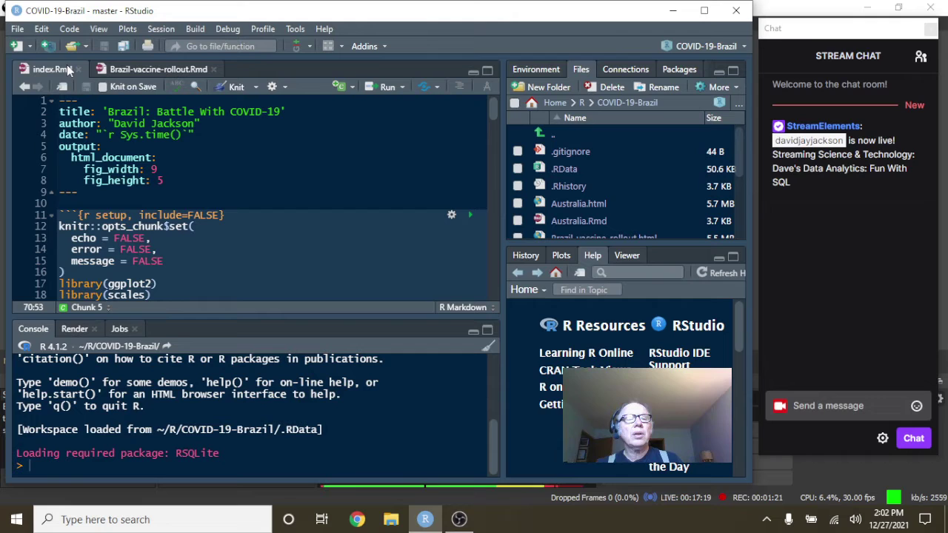
click(233, 88)
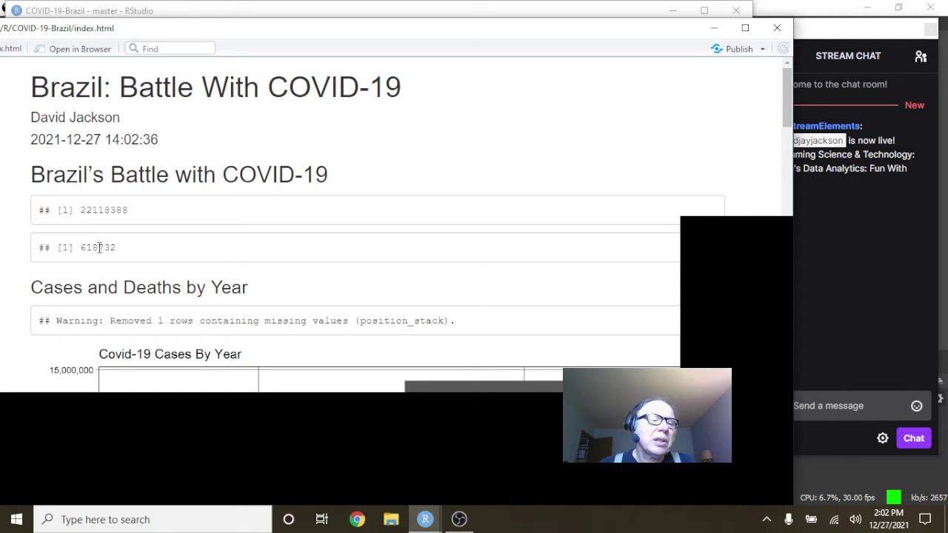
scroll(349, 255, down, 3)
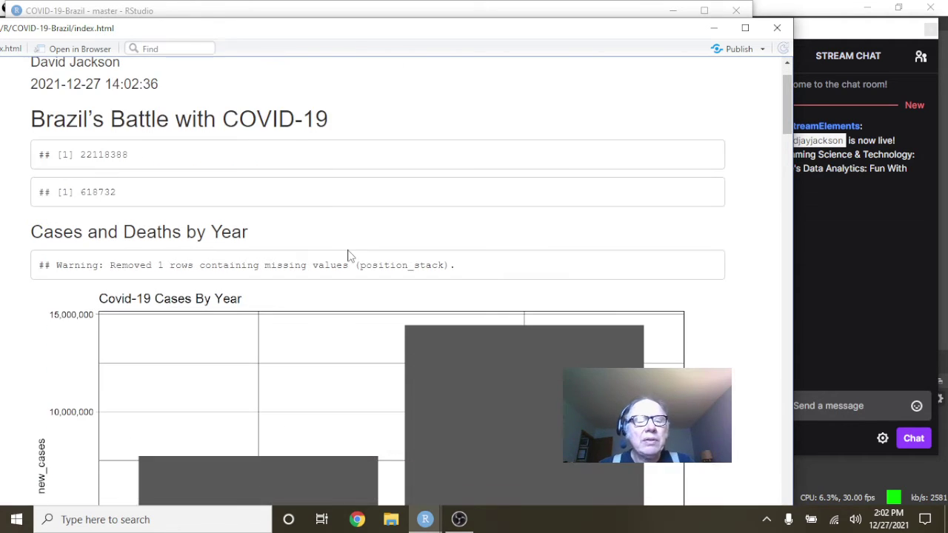
scroll(349, 256, down, 3)
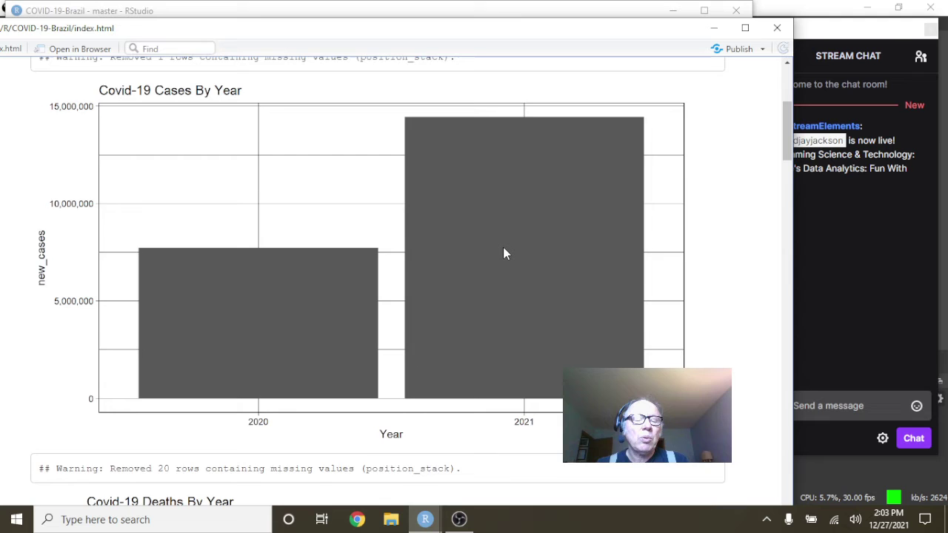
scroll(503, 250, down, 5)
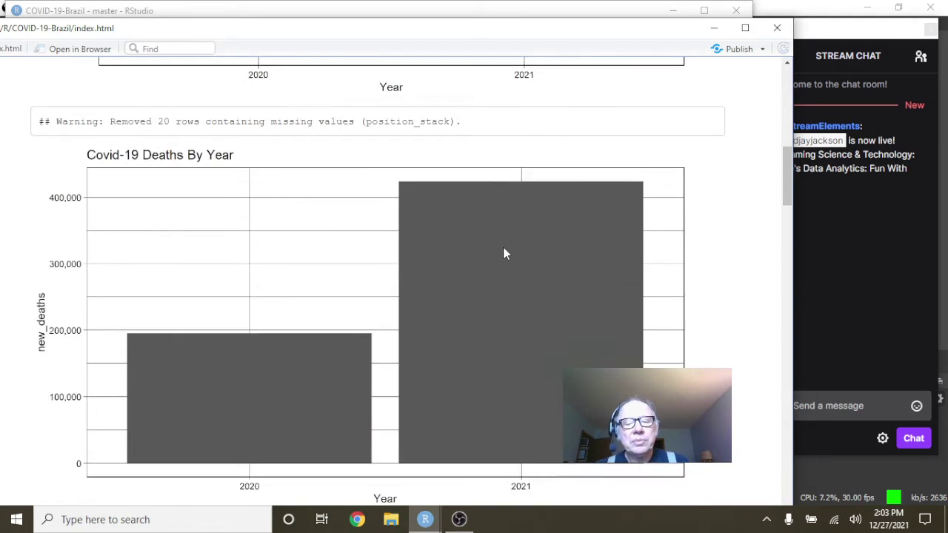
scroll(503, 254, down, 2)
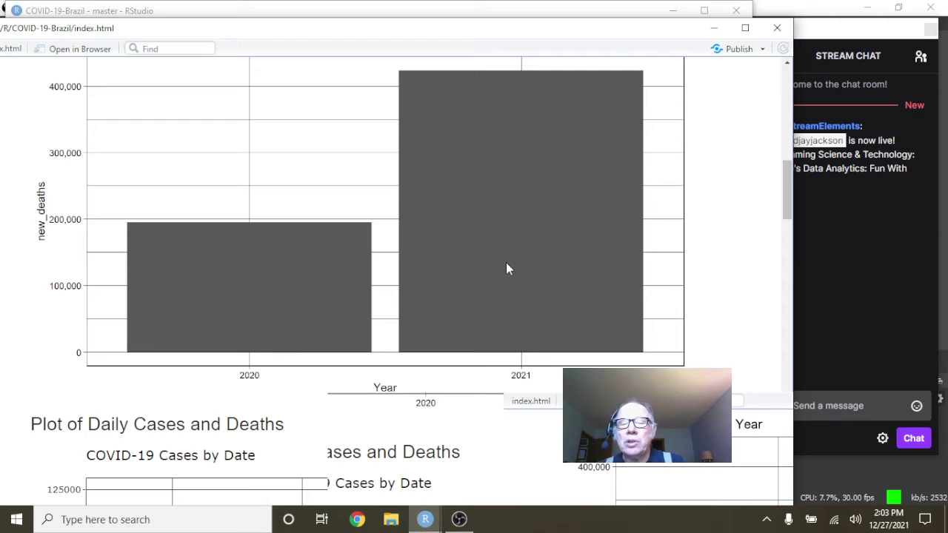
- Zoom the COVID-19 Cases by Date chart into the late-2021 daily cases
scroll(506, 263, down, 3)
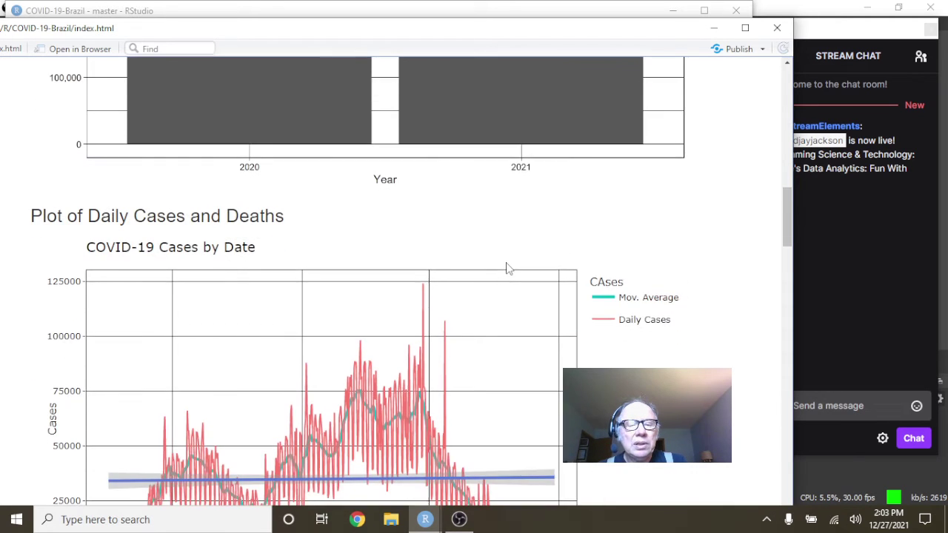
scroll(506, 263, down, 4)
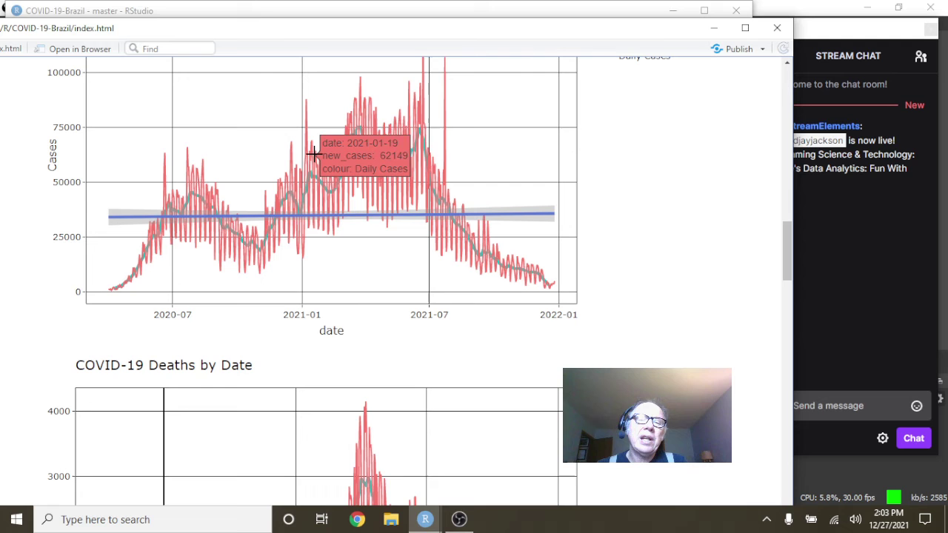
scroll(374, 153, up, 2)
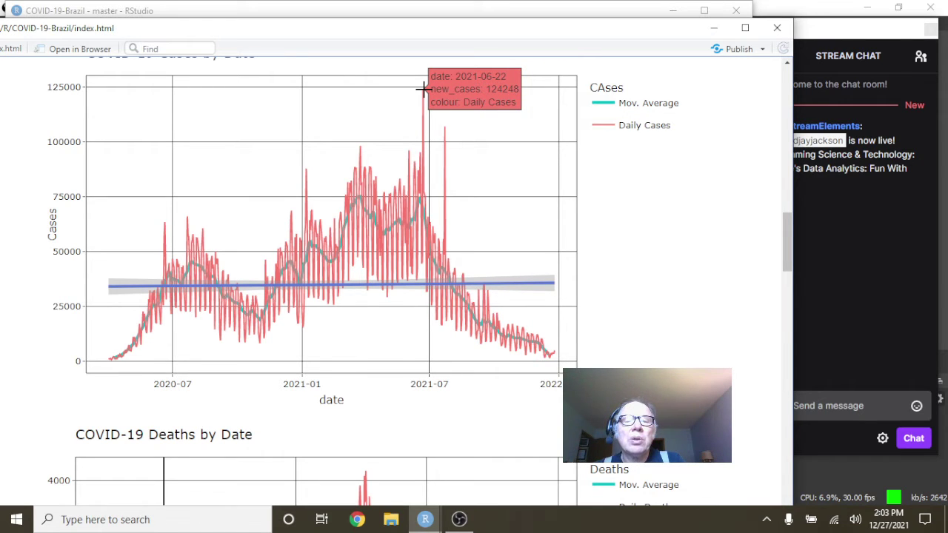
drag(494, 269, 540, 382)
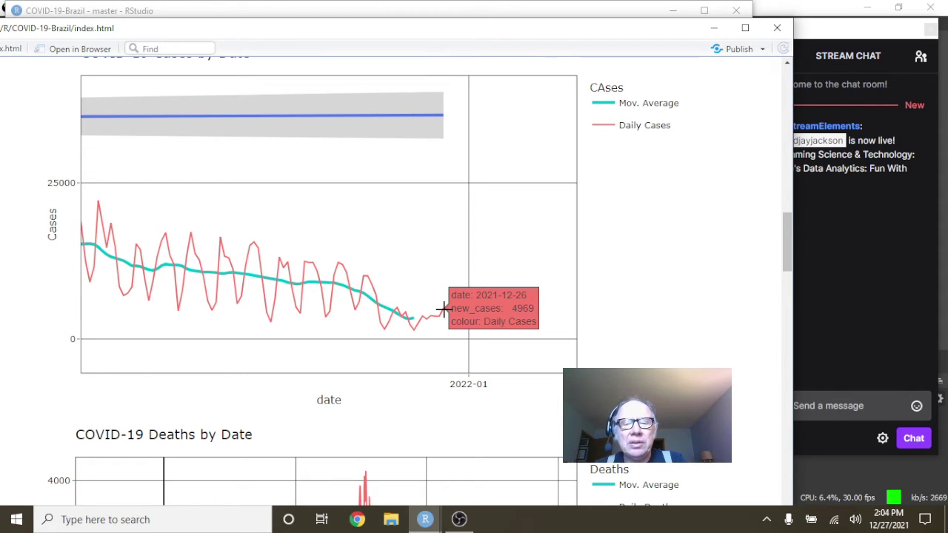
scroll(443, 310, down, 5)
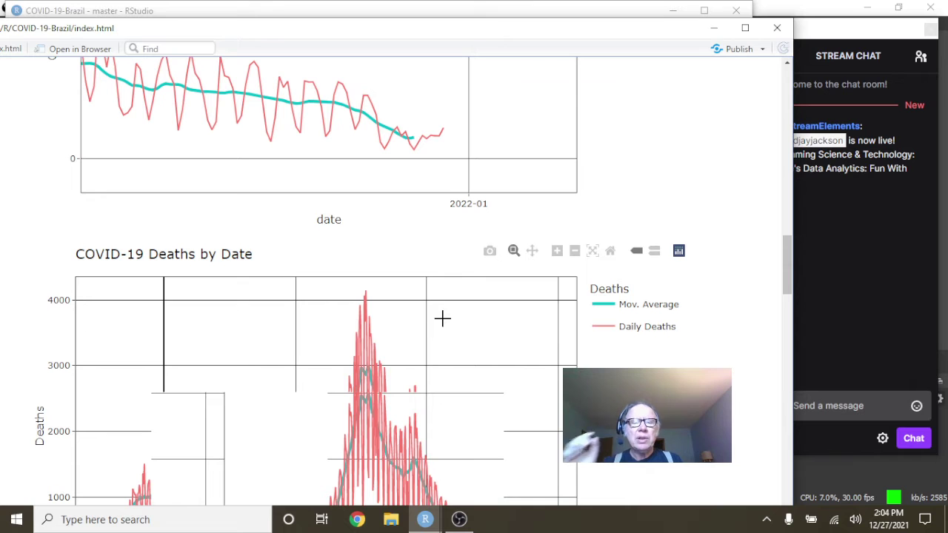
- Zoom the Deaths by Date chart onto late-2021 deaths, then view the Weekly new_cases chart
scroll(443, 317, down, 1)
scroll(442, 316, down, 2)
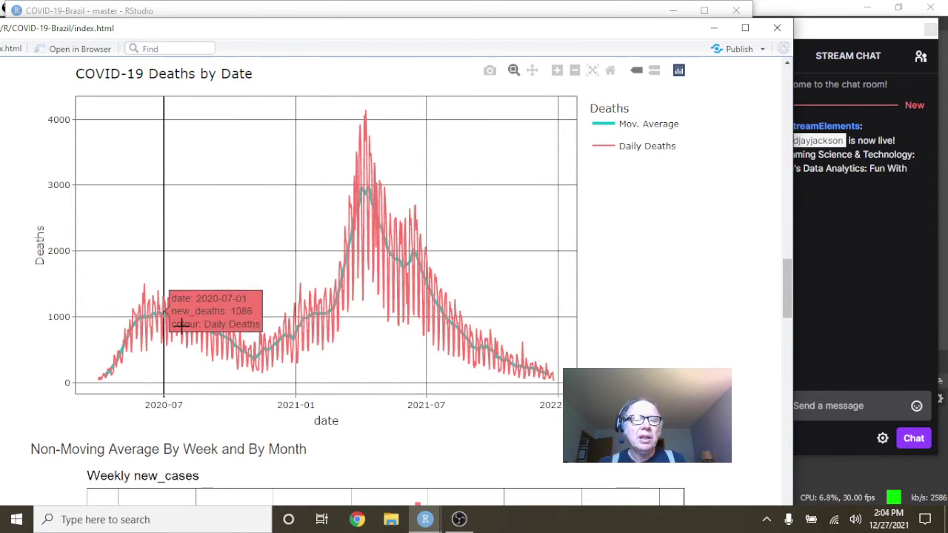
mouse_move(360, 110)
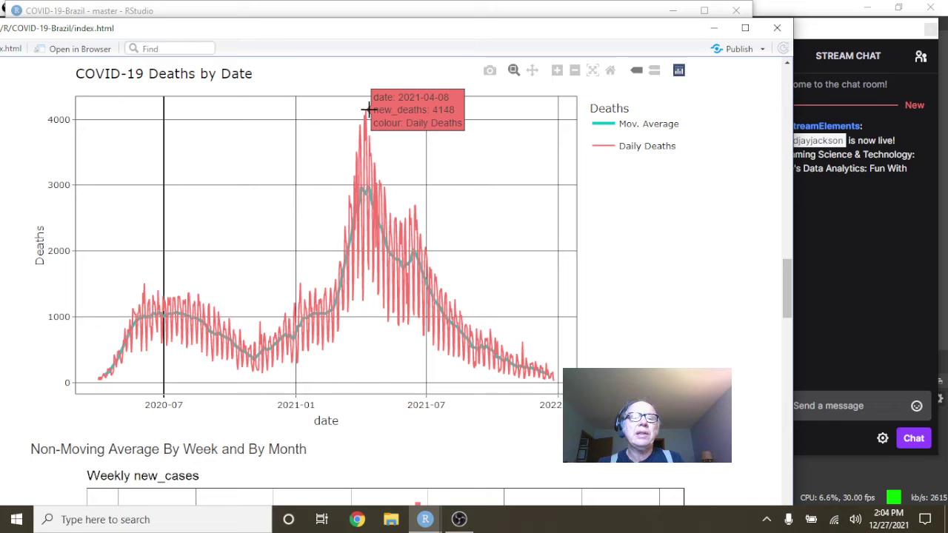
mouse_move(485, 288)
mouse_down()
mouse_move(497, 346)
mouse_move(575, 392)
mouse_up()
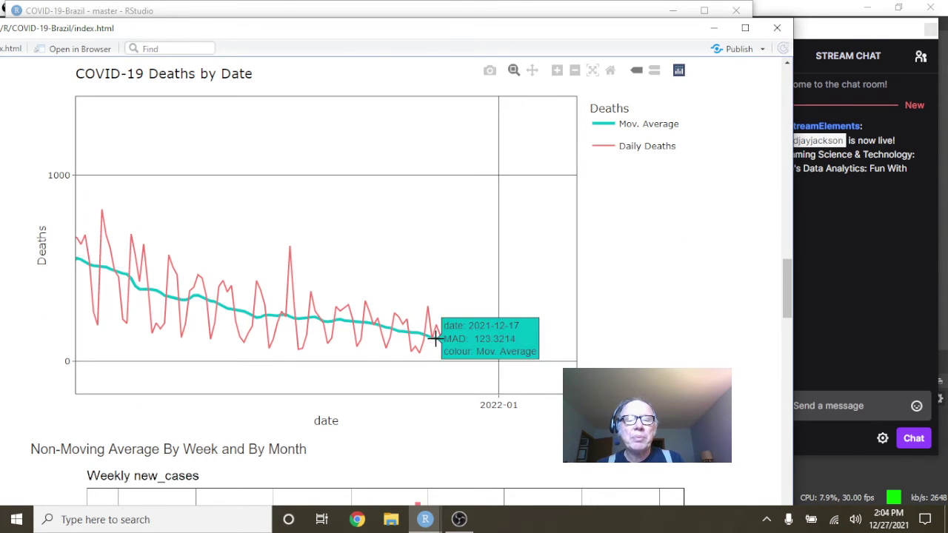
mouse_move(472, 351)
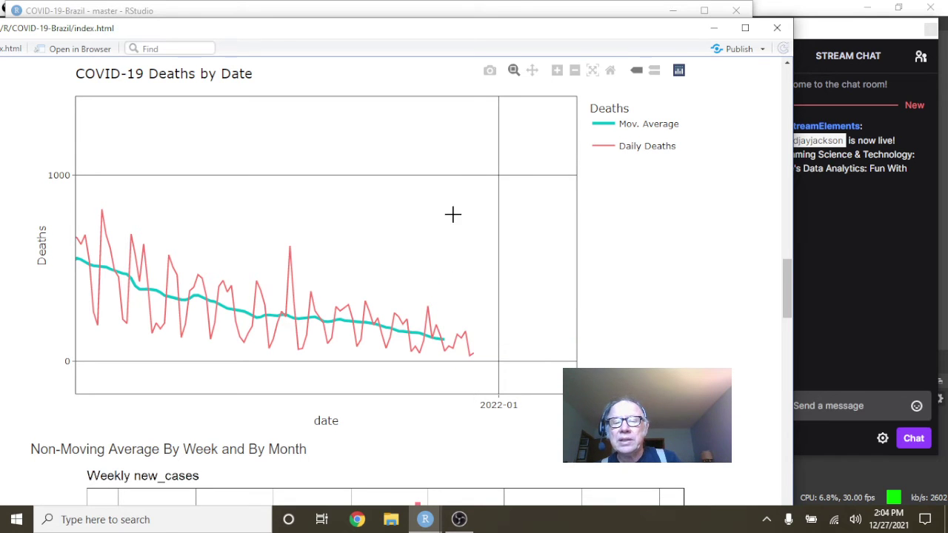
scroll(451, 215, down, 3)
scroll(451, 223, down, 3)
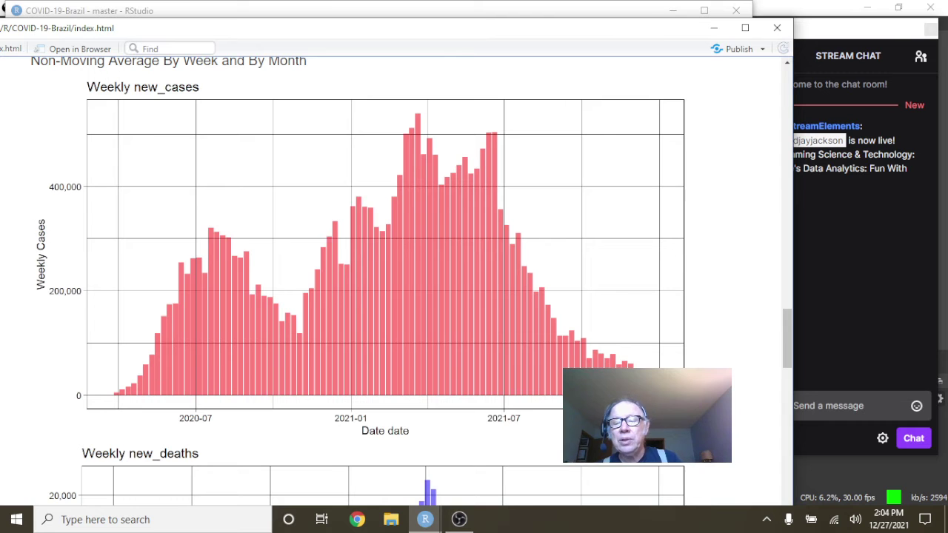
scroll(572, 303, down, 2)
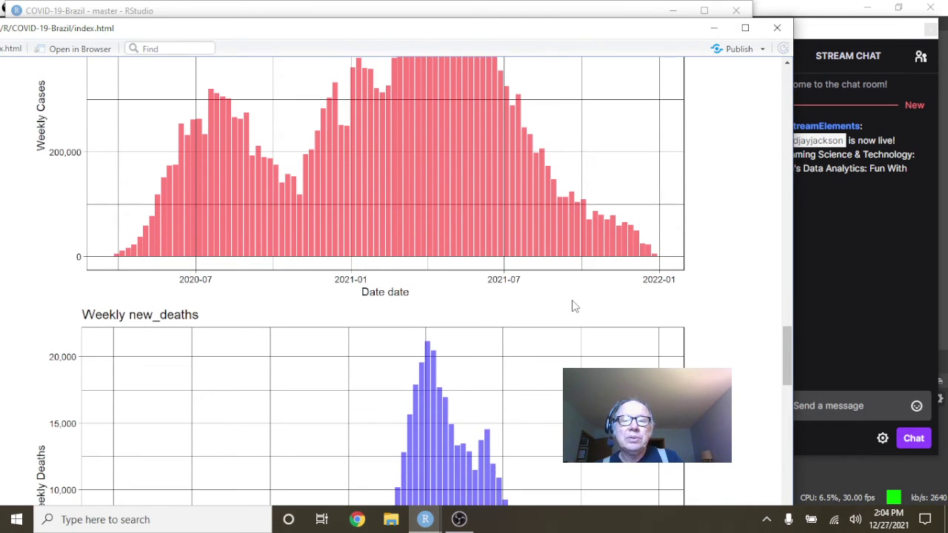
scroll(572, 306, down, 3)
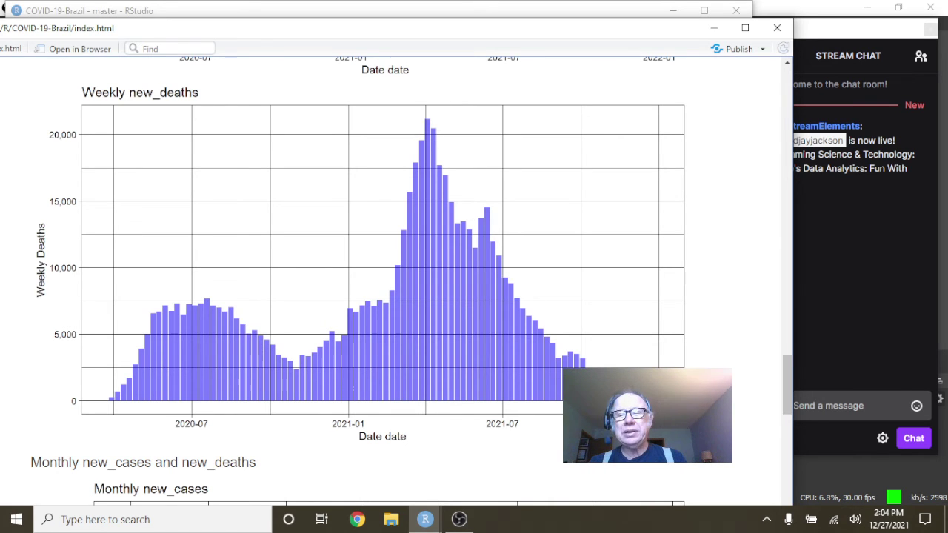
scroll(583, 337, down, 2)
scroll(586, 342, down, 5)
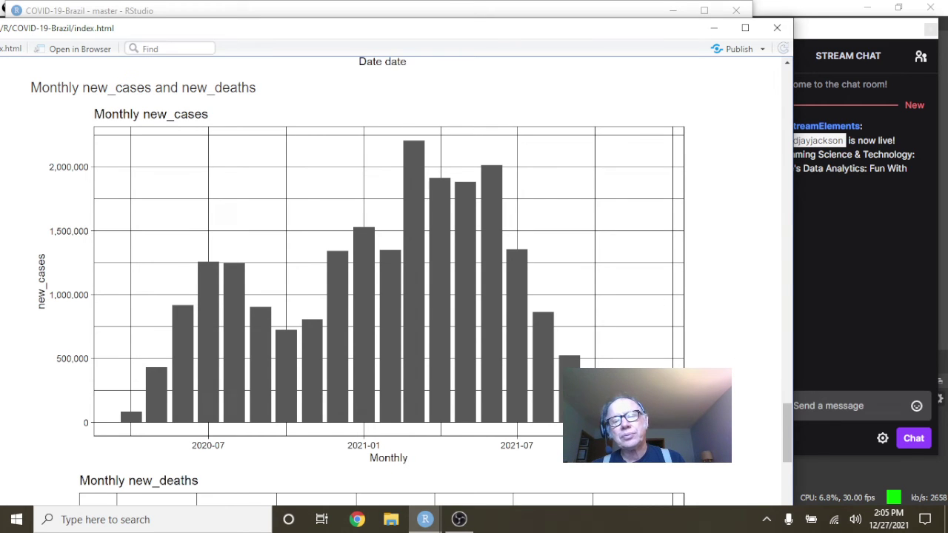
scroll(640, 303, down, 1)
scroll(281, 344, down, 3)
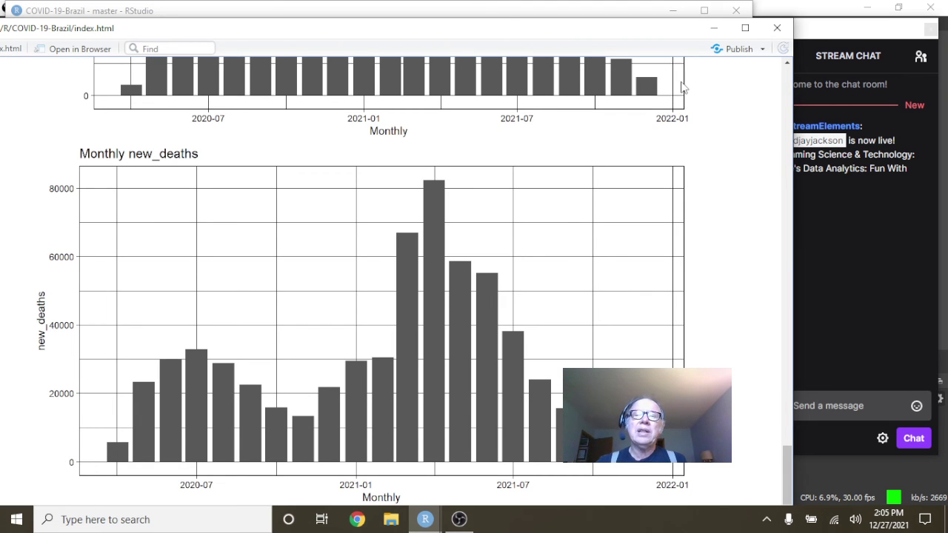
- Close the index.html preview and stage Brazil-vaccine-rollout.html in the Git pane
click(778, 28)
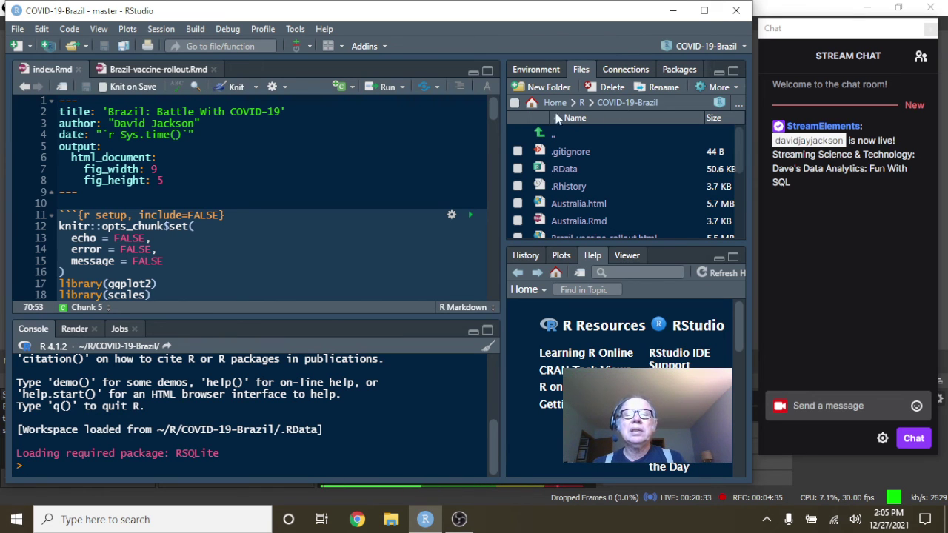
drag(501, 126, 451, 118)
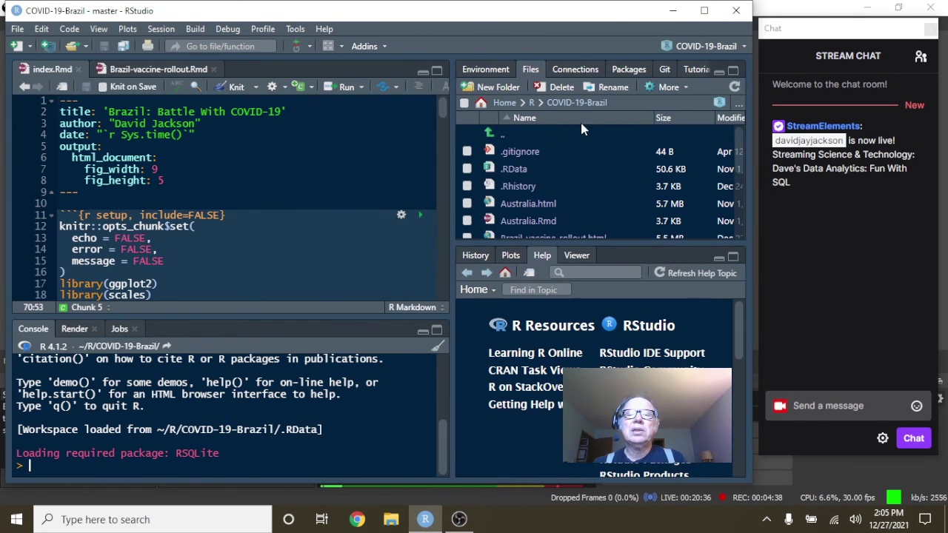
click(666, 70)
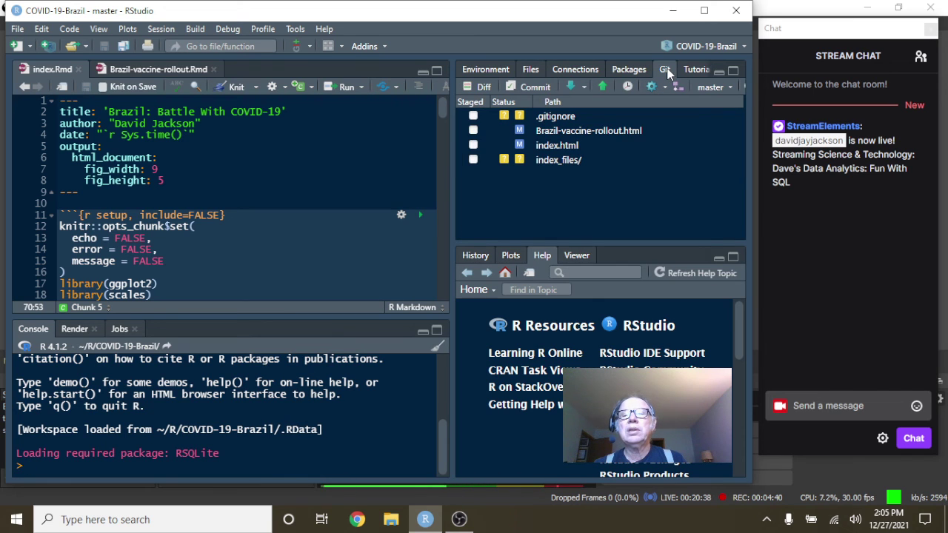
click(474, 130)
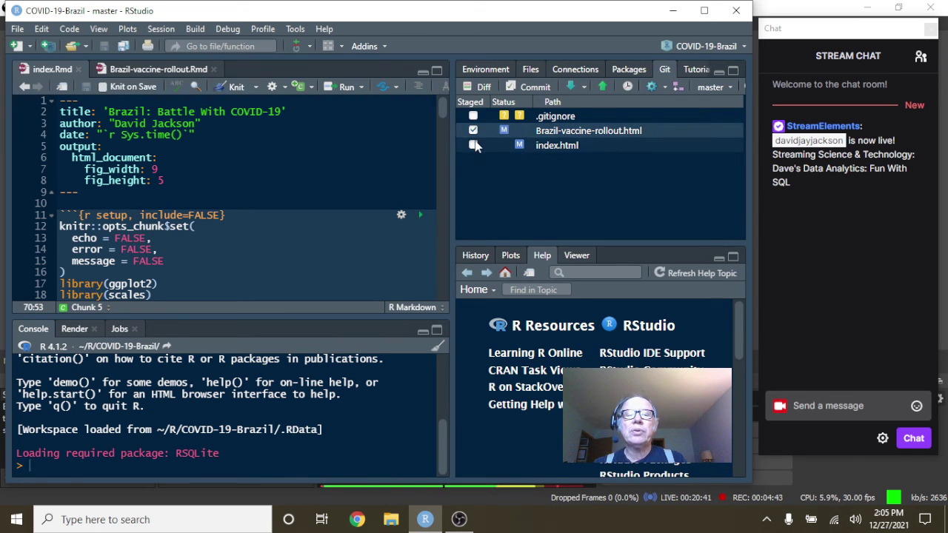